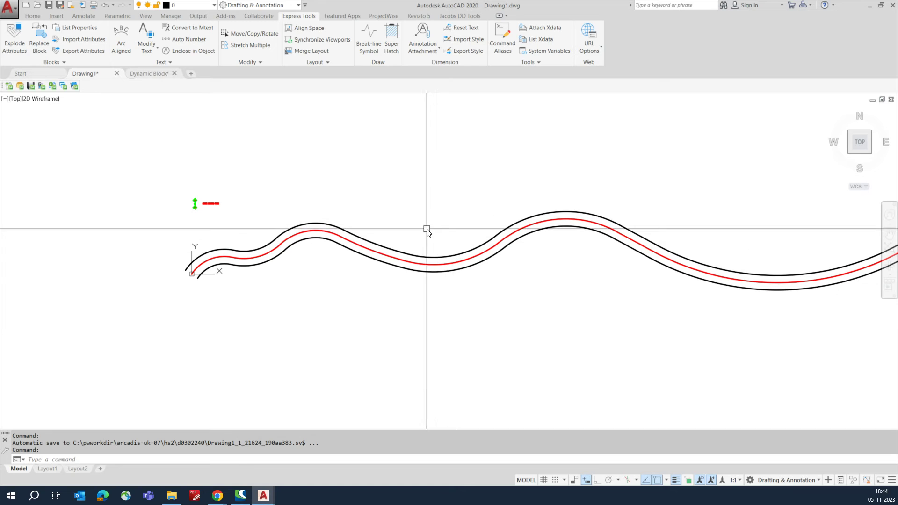
- Examine the winding road's red centreline and black edge lines around its starting end
middle_click_drag(370, 255, 246, 237)
scroll(277, 239, "down", 4)
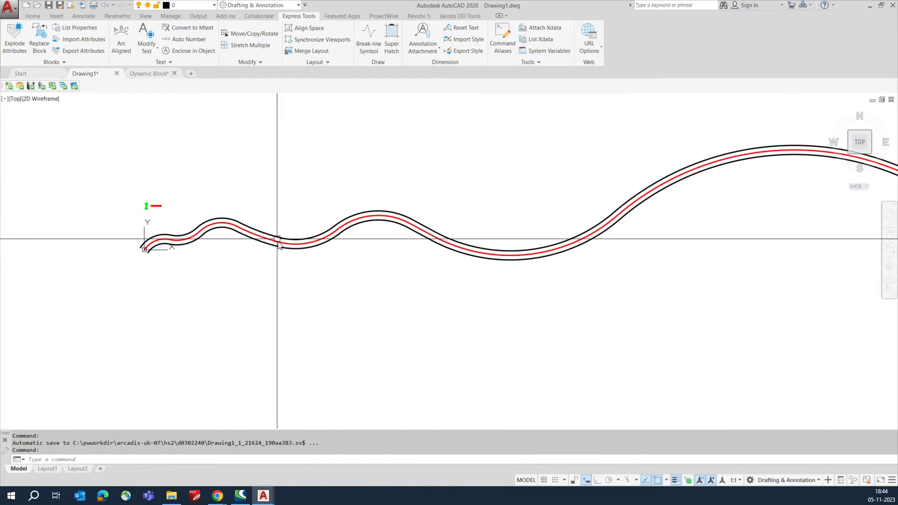
scroll(217, 247, "up", 3)
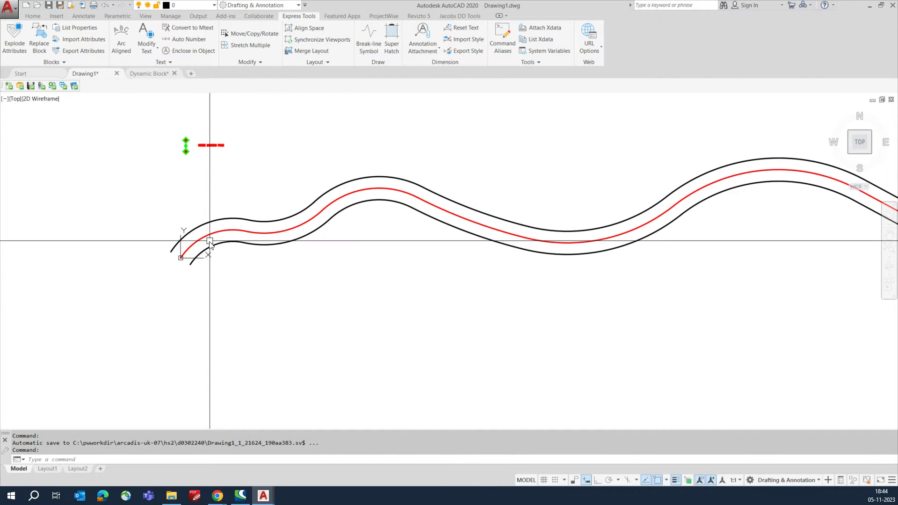
scroll(218, 248, "down", 3)
scroll(202, 230, "up", 6)
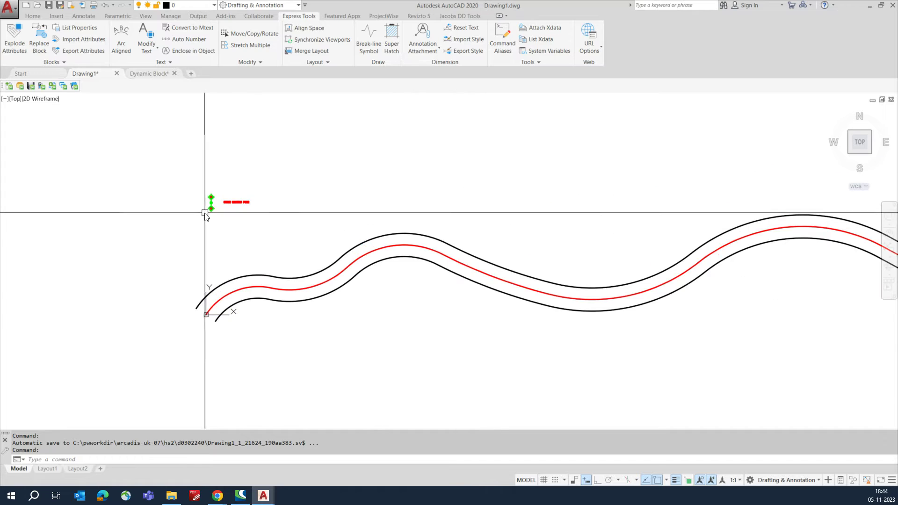
scroll(204, 247, "down", 5)
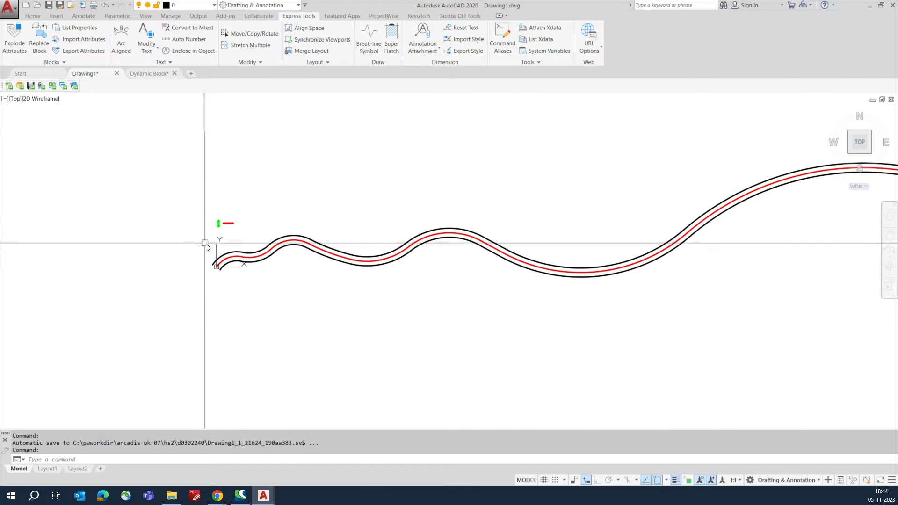
scroll(525, 241, "down", 3)
scroll(571, 234, "up", 6)
scroll(557, 222, "down", 1)
middle_click_drag(319, 249, 627, 246)
middle_click_drag(262, 276, 584, 260)
scroll(284, 247, "up", 9)
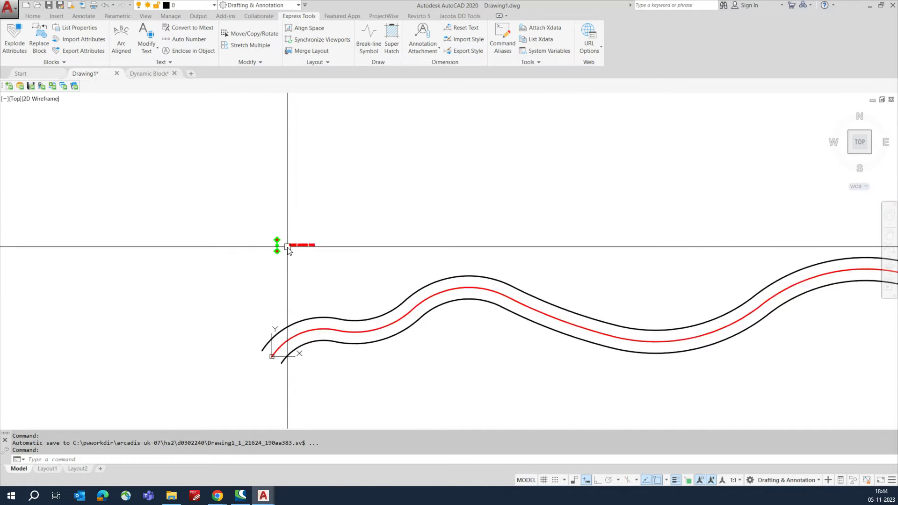
- Examine the street lighting pole block beside its label and follow the road to its far end
scroll(269, 255, "up", 4)
left_click(267, 227)
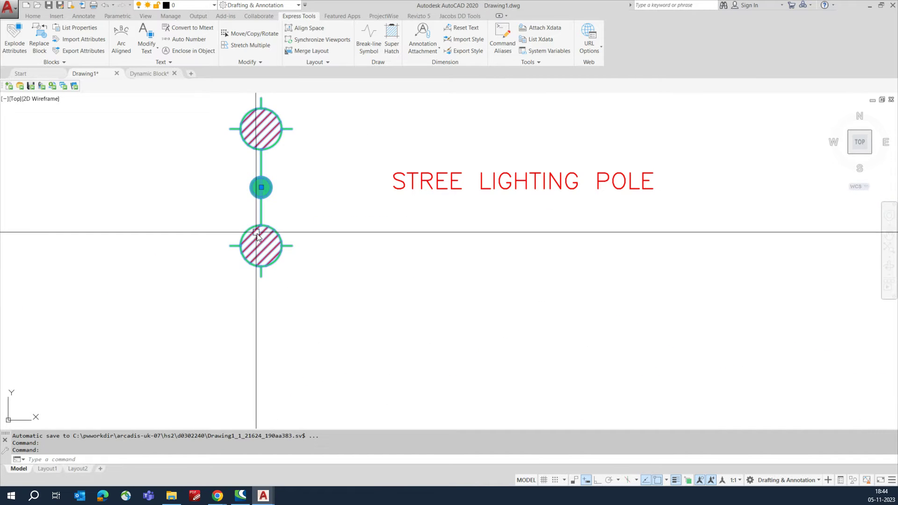
scroll(257, 235, "down", 6)
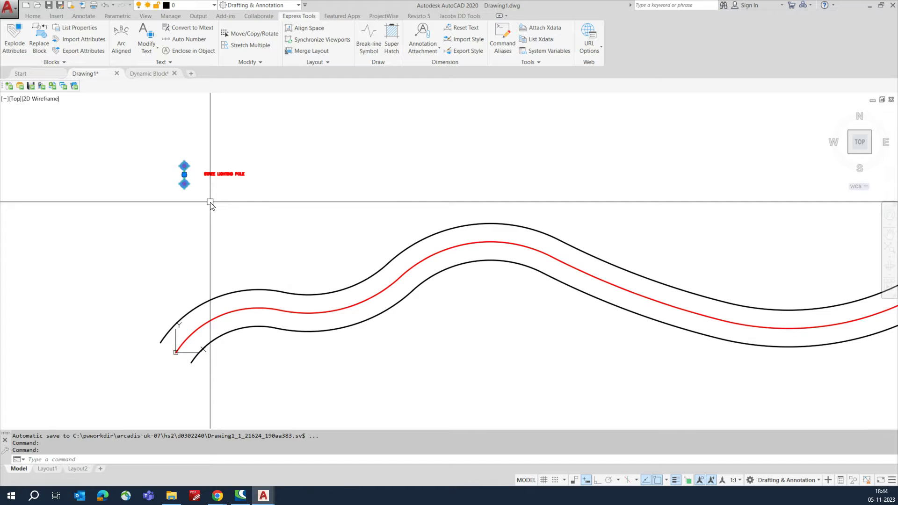
middle_click_drag(398, 310, 247, 277)
middle_click_drag(475, 276, 323, 256)
scroll(394, 272, "down", 2)
middle_click_drag(436, 275, 277, 254)
middle_click_drag(501, 259, 377, 227)
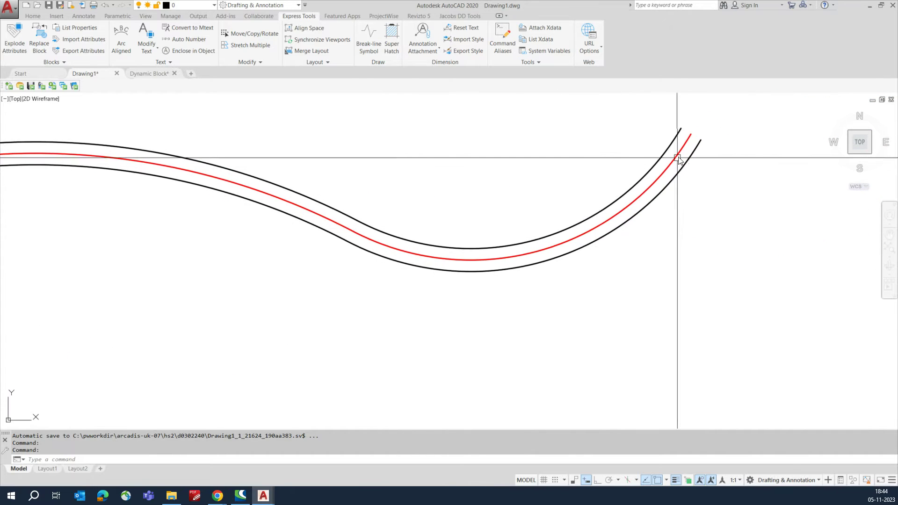
scroll(672, 167, "down", 8)
scroll(336, 201, "up", 8)
scroll(302, 196, "up", 2)
scroll(307, 194, "down", 5)
middle_click_drag(345, 193, 319, 233)
middle_click_drag(496, 230, 443, 230)
key("Escape")
key("Escape")
- Look over the full road alignment and inspect the lines at its starting end near the origin
scroll(216, 237, "up", 2)
scroll(214, 239, "down", 2)
middle_click_drag(289, 240, 160, 243)
scroll(308, 259, "down", 2)
middle_click_drag(327, 260, 205, 261)
scroll(347, 260, "down", 2)
middle_click_drag(322, 264, 376, 261)
scroll(221, 249, "up", 6)
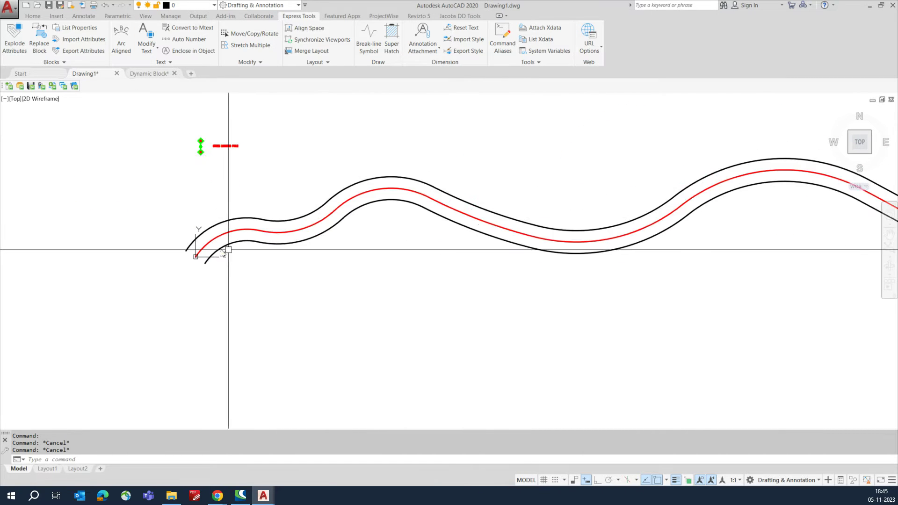
scroll(209, 247, "up", 2)
left_click(201, 243)
scroll(189, 244, "down", 1)
scroll(208, 233, "down", 1)
scroll(368, 236, "down", 2)
key("Escape")
scroll(325, 237, "up", 4)
middle_click_drag(325, 236, 290, 320)
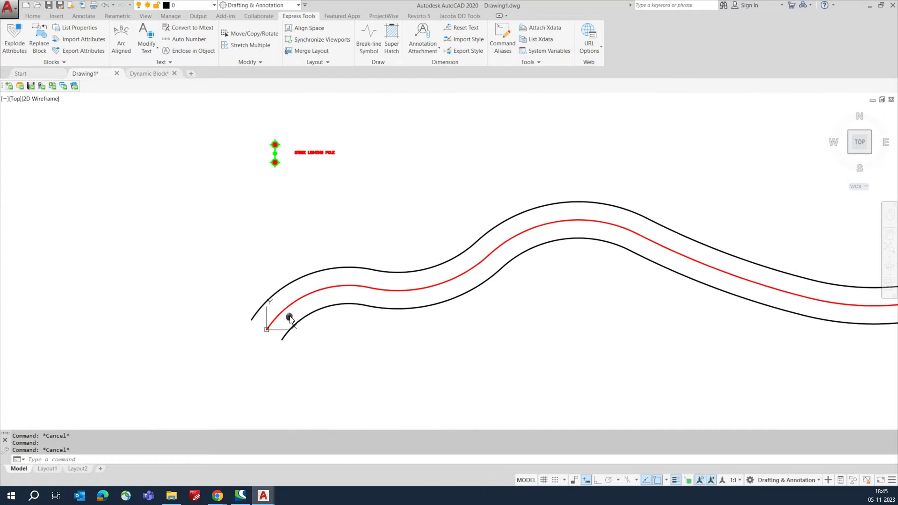
- Copy the "STREE LIGHTING POLE" label to just below the original
scroll(311, 145, "up", 6)
middle_click_drag(311, 144, 322, 233)
type("o")
left_click(324, 197)
left_click(274, 247)
key("space")
left_click(339, 261)
left_click(337, 295)
key("Escape")
- Change the text of the copied label to "MEASURE ME"
left_click(308, 263)
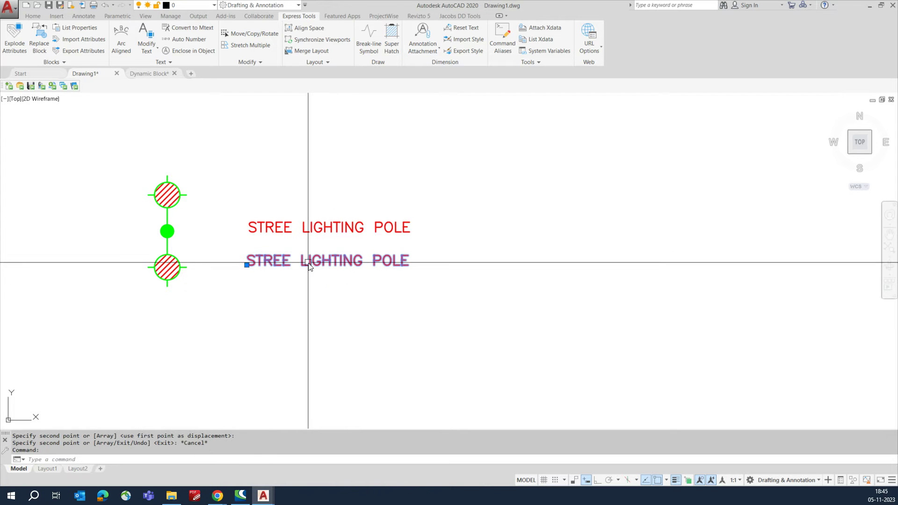
double_click(369, 265)
type("MEASURE ME")
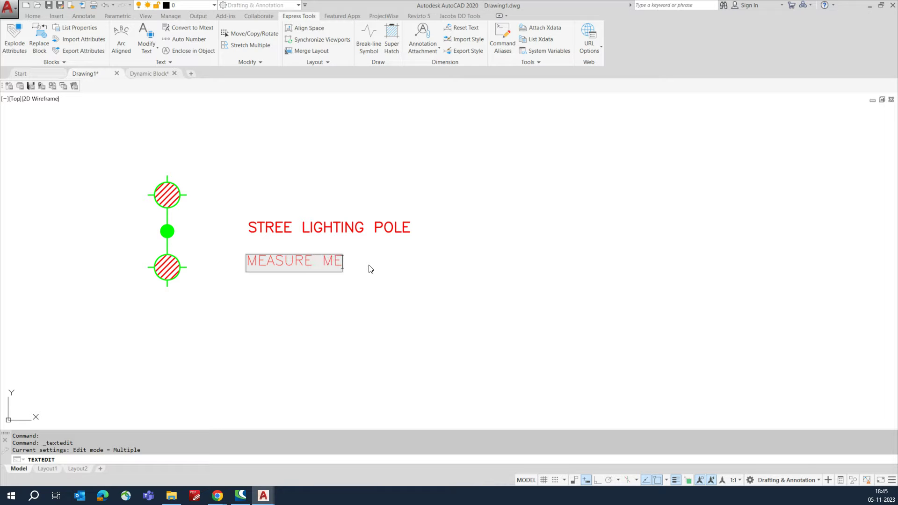
left_click(372, 268)
key("Escape")
- Erase the "MEASURE ME" label below the pole label
left_click(331, 260)
type("E")
key("Return")
- Use Measure on the red centreline to place block LT1, aligned with the object, at a segment length of 75
scroll(336, 289, "down", 5)
scroll(263, 195, "down", 6)
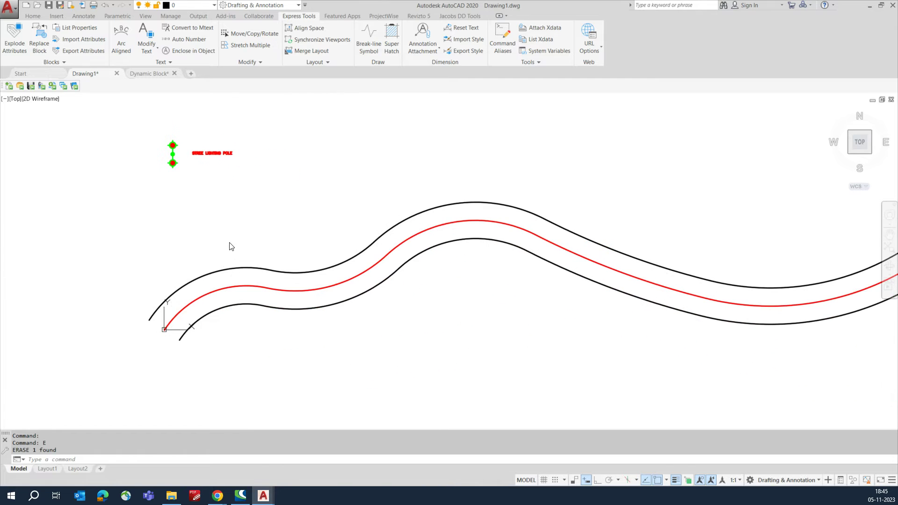
scroll(244, 258, "up", 3)
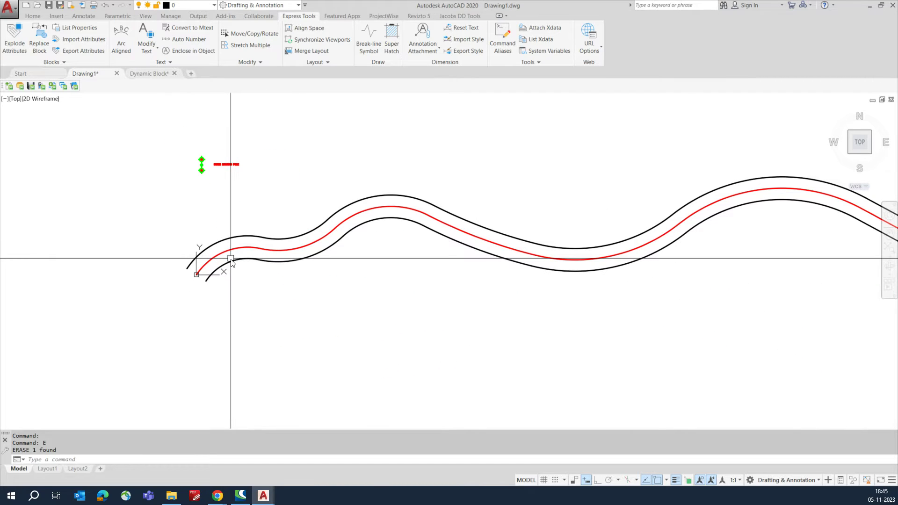
type("ME")
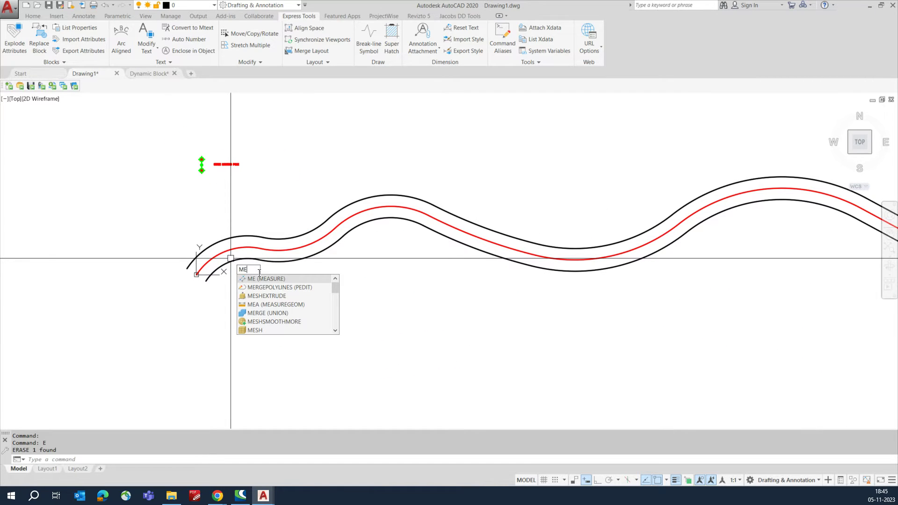
left_click(274, 279)
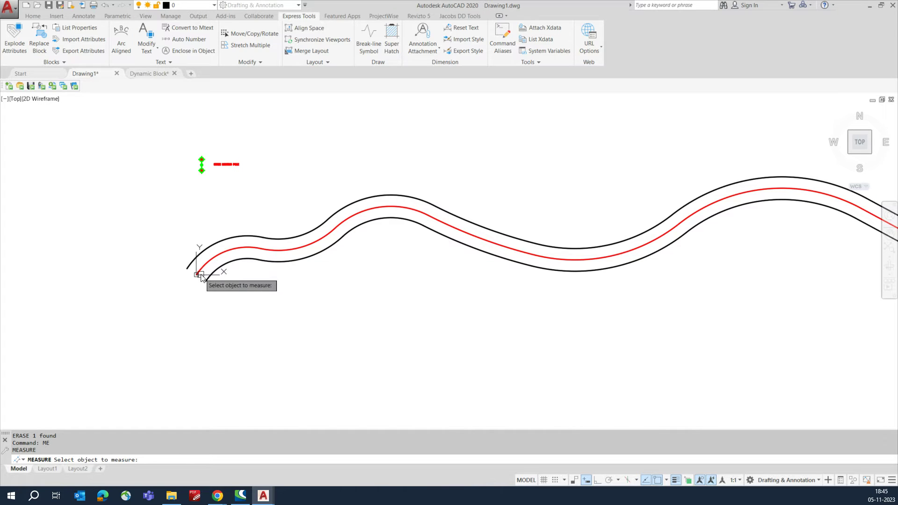
scroll(201, 277, "down", 3)
scroll(301, 266, "down", 3)
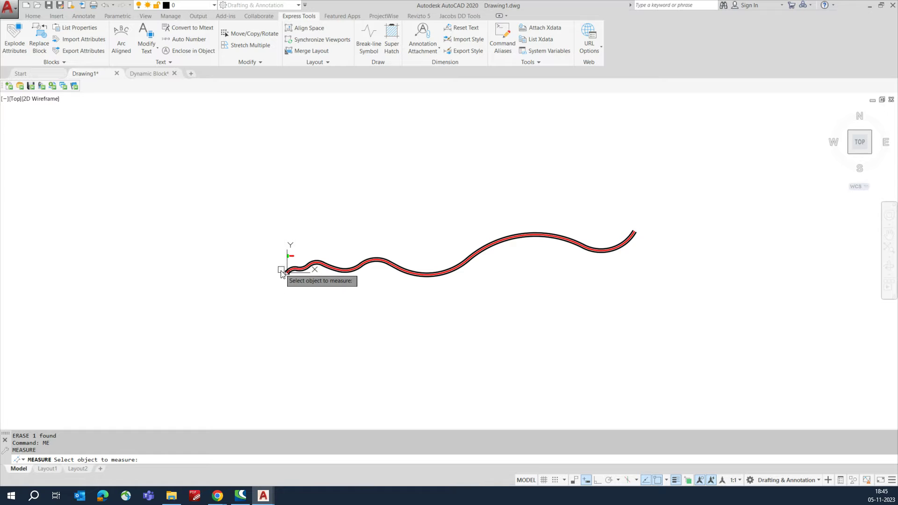
scroll(281, 274, "up", 5)
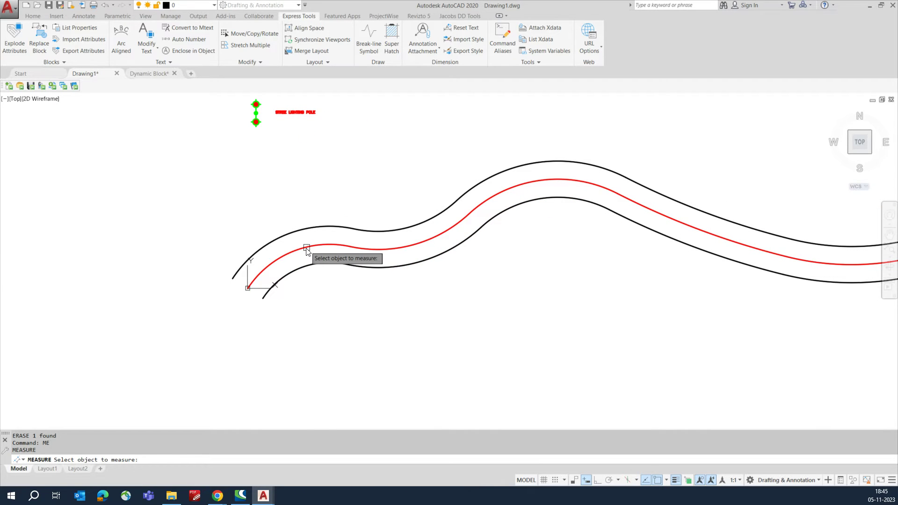
left_click(306, 247)
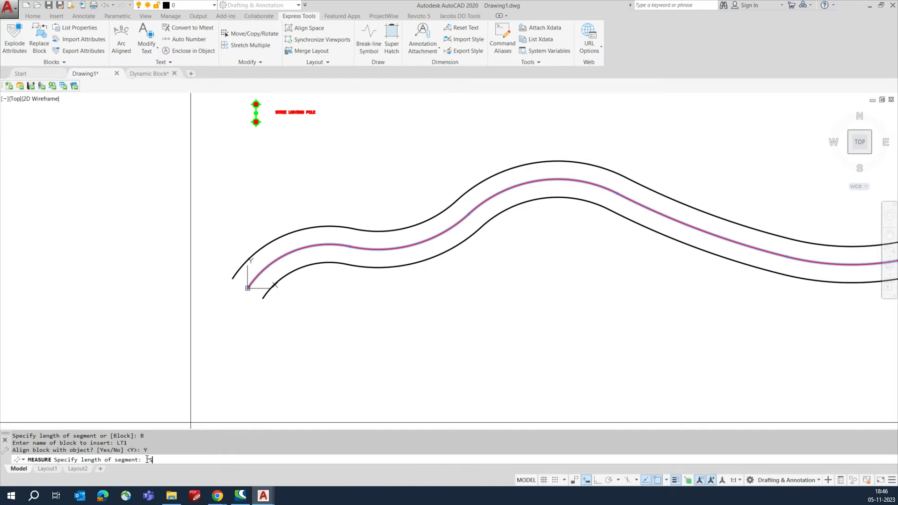
key("Return")
- Review the placed lighting poles along the road and zoom in on the first ones at its start
scroll(262, 287, "down", 5)
middle_click_drag(414, 309, 172, 310)
middle_click_drag(531, 313, 261, 325)
middle_click_drag(557, 287, 201, 331)
mouse_move(546, 284)
middle_mouse_down()
mouse_move(302, 289)
mouse_move(319, 296)
middle_mouse_up()
scroll(532, 211, "up", 5)
scroll(541, 201, "down", 8)
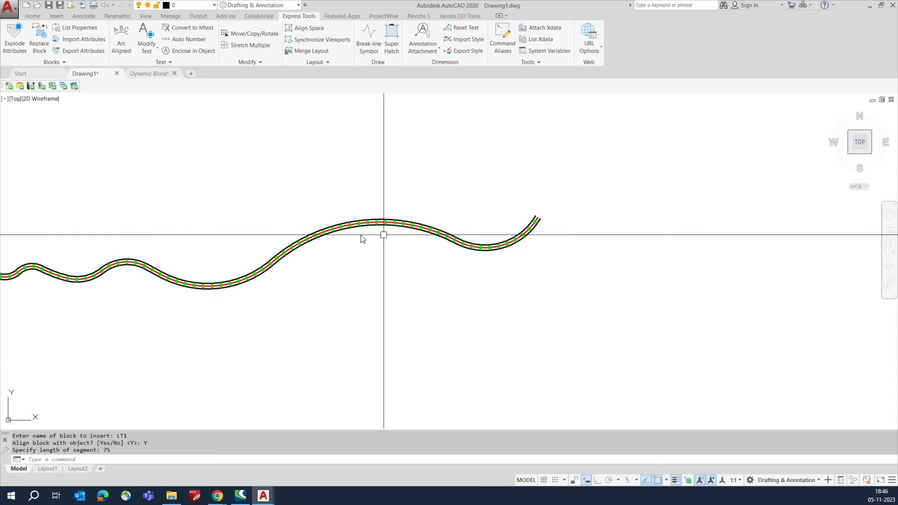
middle_click_drag(239, 268, 571, 228)
scroll(318, 242, "up", 10)
scroll(351, 205, "up", 2)
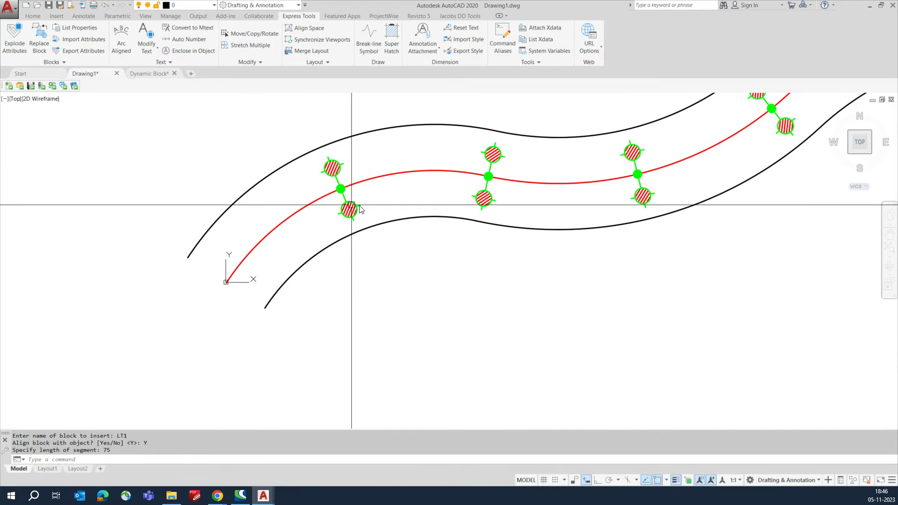
scroll(353, 211, "up", 2)
key("Escape")
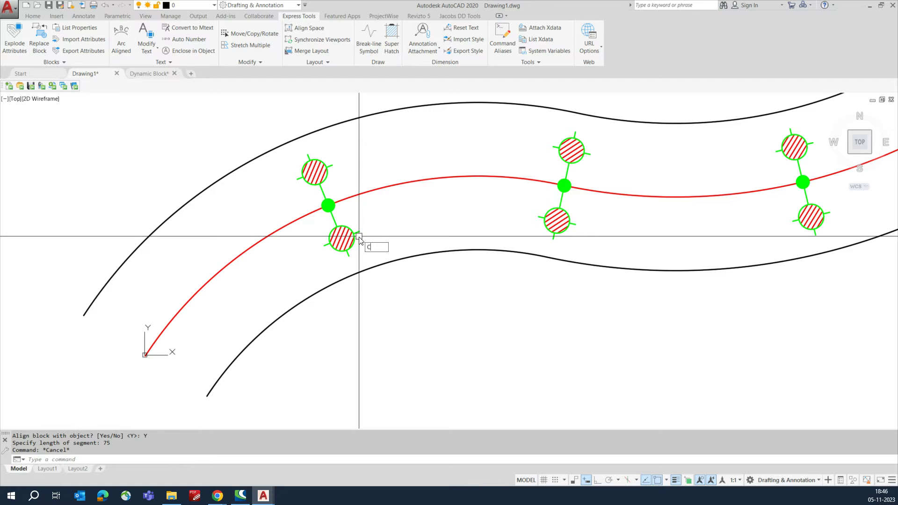
left_click(343, 229)
key("Return")
left_click(328, 206)
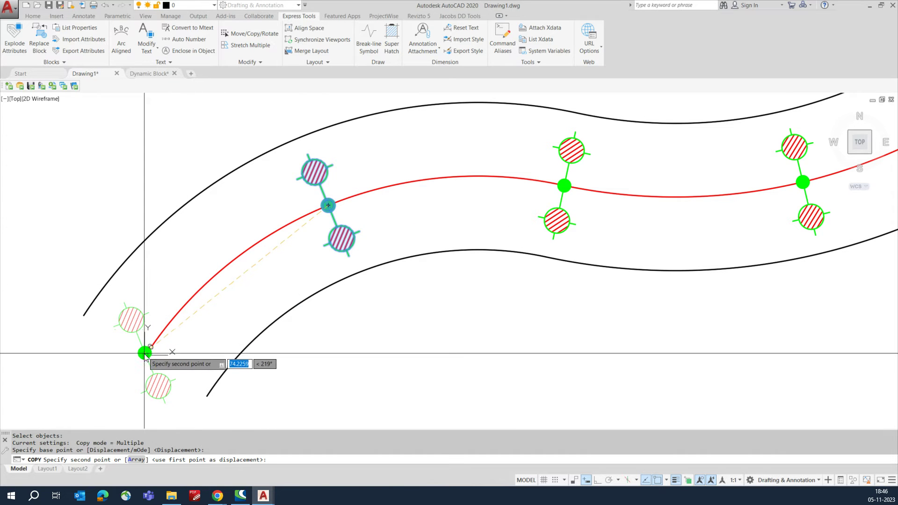
key("Escape")
- Follow the road to its far end and back, checking the pole spacing and alignment along the curves
scroll(247, 315, "down", 8)
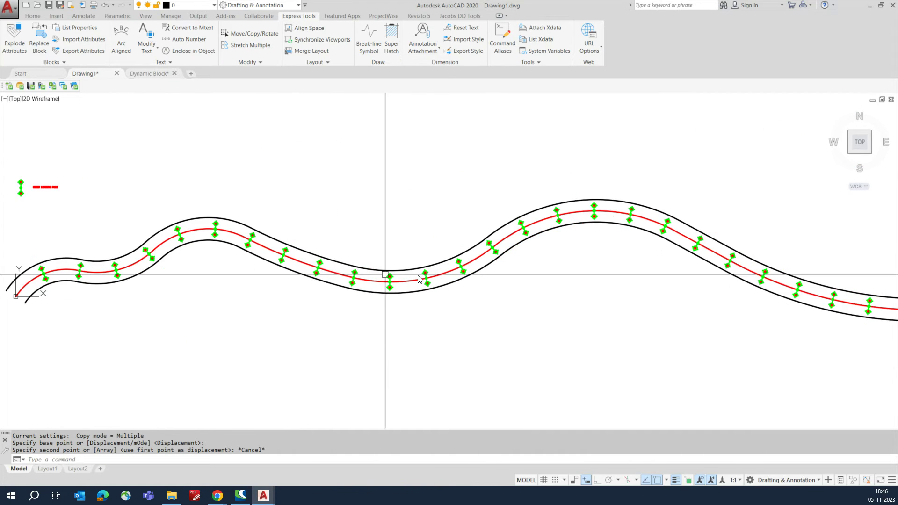
middle_click_drag(347, 241, 323, 241)
middle_click_drag(549, 267, 215, 276)
middle_click_drag(564, 240, 416, 316)
mouse_move(575, 229)
middle_mouse_down()
mouse_move(444, 284)
mouse_move(356, 304)
middle_mouse_up()
mouse_move(570, 244)
middle_mouse_down()
mouse_move(396, 249)
mouse_move(562, 256)
mouse_move(364, 226)
middle_mouse_up()
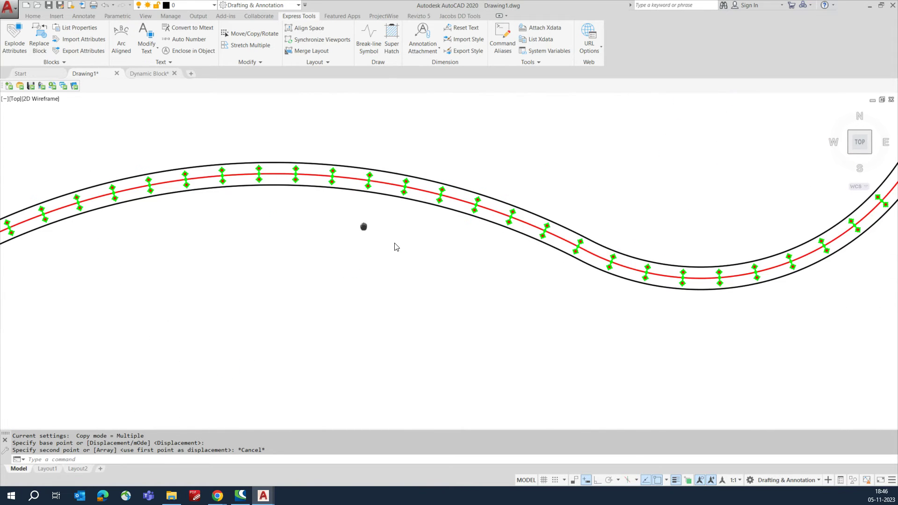
scroll(588, 201, "down", 3)
scroll(605, 170, "up", 8)
middle_click_drag(642, 189, 490, 201)
scroll(527, 196, "down", 4)
middle_click_drag(435, 253, 686, 188)
middle_click_drag(392, 275, 651, 276)
mouse_move(89, 213)
middle_mouse_down()
mouse_move(468, 258)
mouse_move(726, 274)
middle_mouse_up()
middle_click_drag(275, 258, 526, 213)
middle_click_drag(321, 301, 440, 169)
middle_click_drag(292, 287, 624, 172)
middle_click_drag(353, 291, 582, 287)
middle_click_drag(232, 284, 492, 293)
middle_click_drag(303, 251, 469, 255)
scroll(469, 255, "down", 4)
scroll(342, 265, "down", 4)
- Select all similar pole blocks, exclude the original beside the label, and delete them from the centreline
scroll(232, 260, "up", 4)
scroll(231, 264, "up", 3)
left_click(234, 247)
right_click(239, 255)
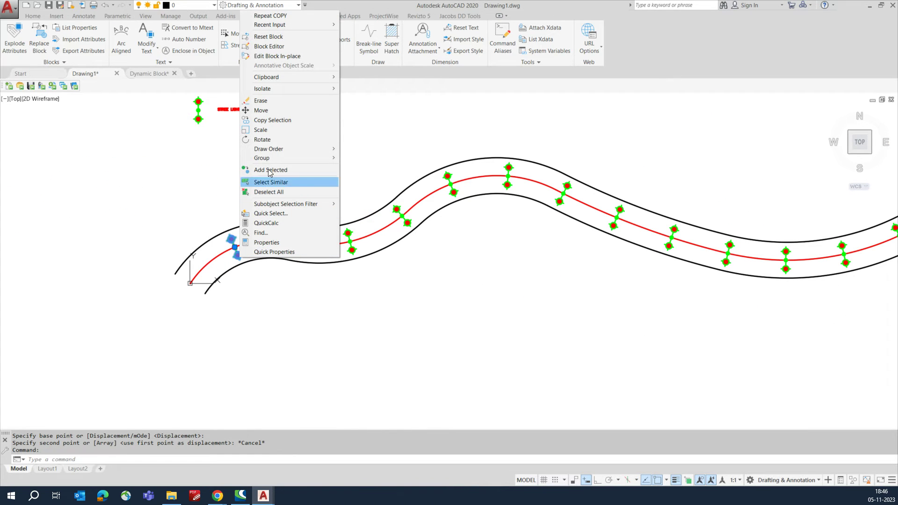
left_click(275, 182)
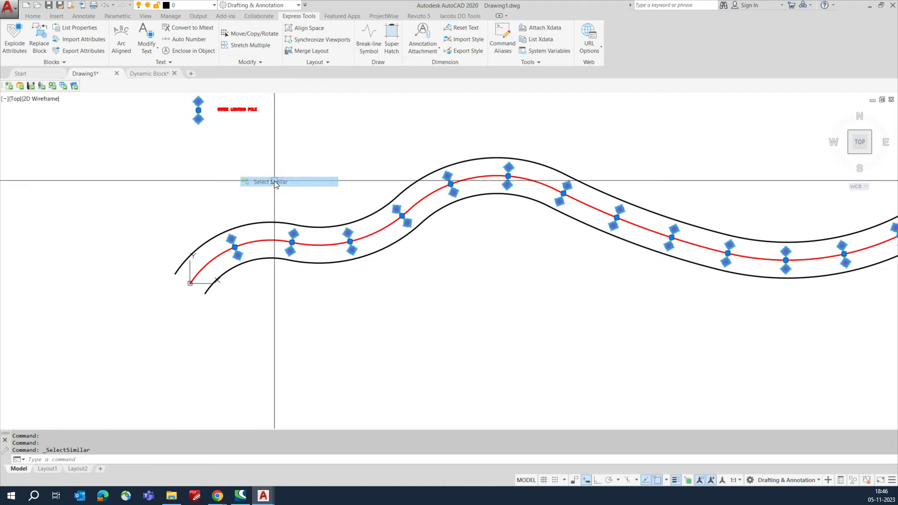
left_click(271, 120)
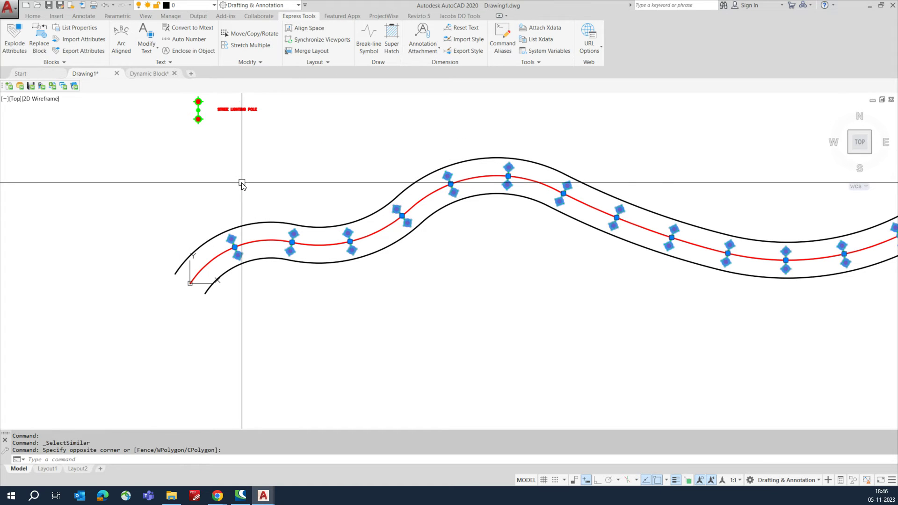
key("Delete")
- Use Measure on the red centreline to place block LT1, aligned with the object, at a segment length of 50
scroll(164, 271, "down", 3)
scroll(166, 279, "down", 4)
scroll(174, 275, "up", 6)
mouse_move(197, 273)
middle_mouse_down()
mouse_move(169, 263)
mouse_move(184, 309)
middle_mouse_up()
type("me")
key("Return")
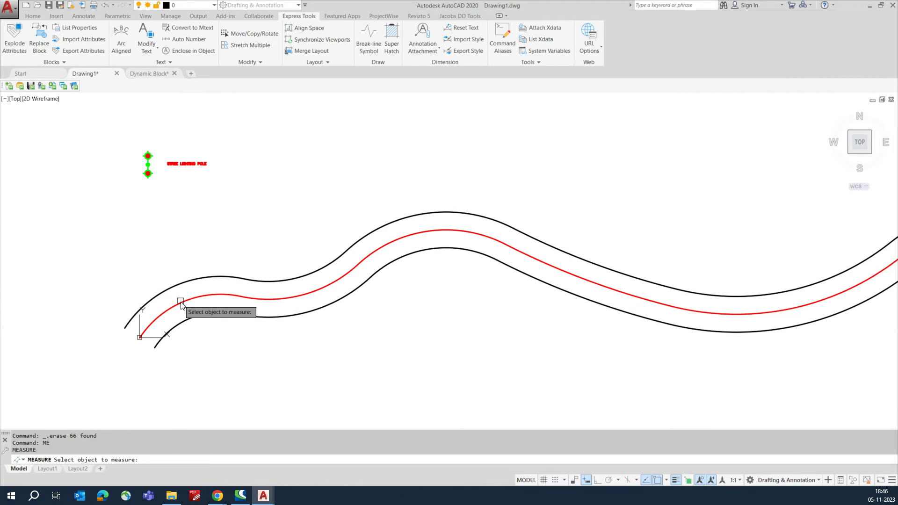
left_click(182, 304)
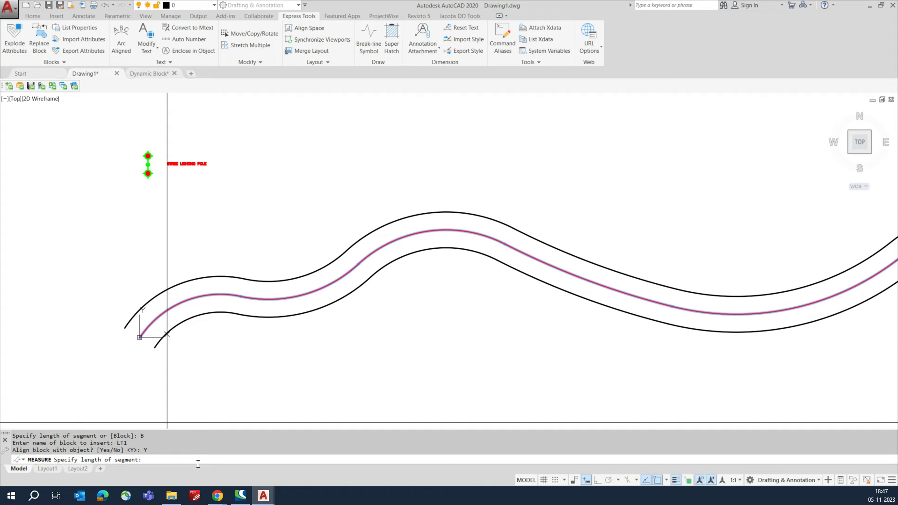
key("Return")
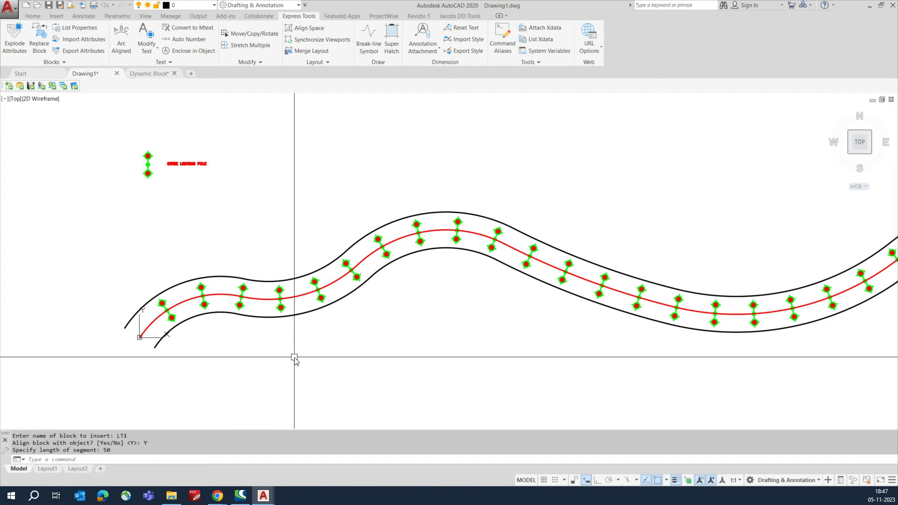
- Check the block name of the original lighting pole in the Edit Block Definition dialog and close it without editing
scroll(293, 346, "down", 3)
scroll(252, 259, "up", 3)
scroll(210, 285, "up", 3)
left_click(193, 306)
double_click(194, 310)
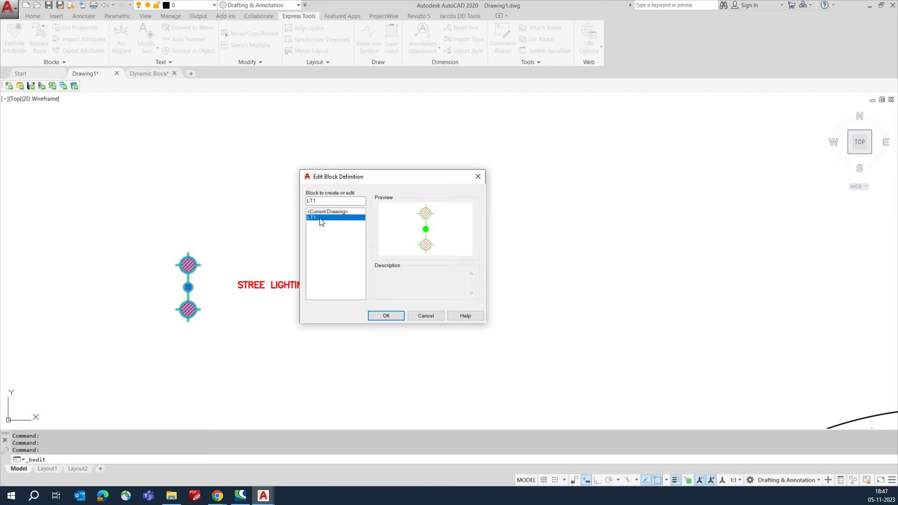
key("Escape")
- Inspect the more closely spaced poles along the whole road, from the far end back to the start
scroll(295, 234, "down", 5)
middle_click_drag(345, 281, 141, 271)
scroll(462, 311, "down", 6)
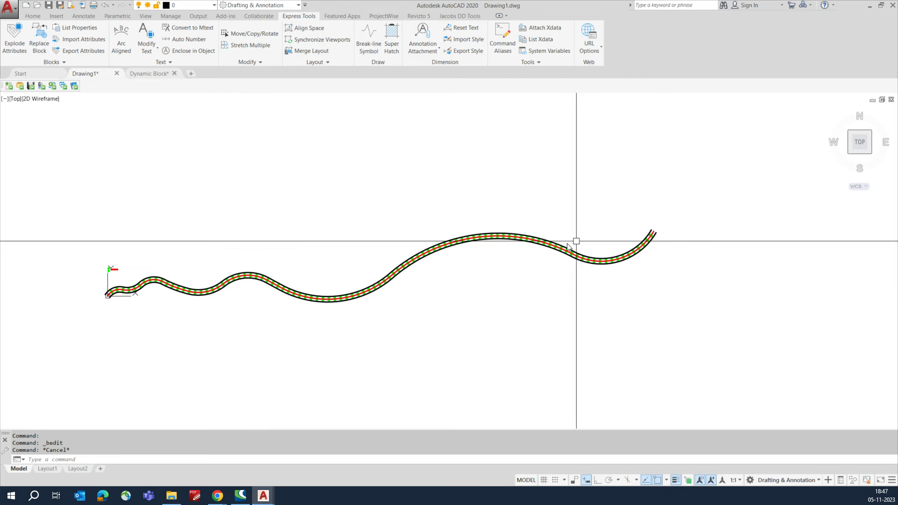
scroll(621, 246, "up", 5)
scroll(622, 245, "down", 5)
scroll(269, 310, "up", 3)
middle_click_drag(269, 310, 653, 254)
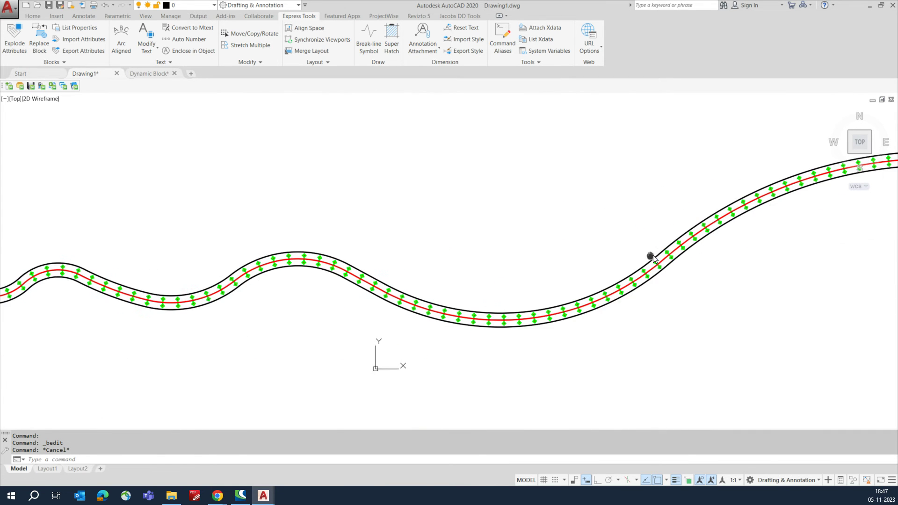
middle_click_drag(242, 298, 603, 265)
- Mirror the first pole on the centreline across the road to add a pole at the road's start
scroll(325, 276, "up", 5)
middle_click_drag(283, 271, 287, 270)
type("mi")
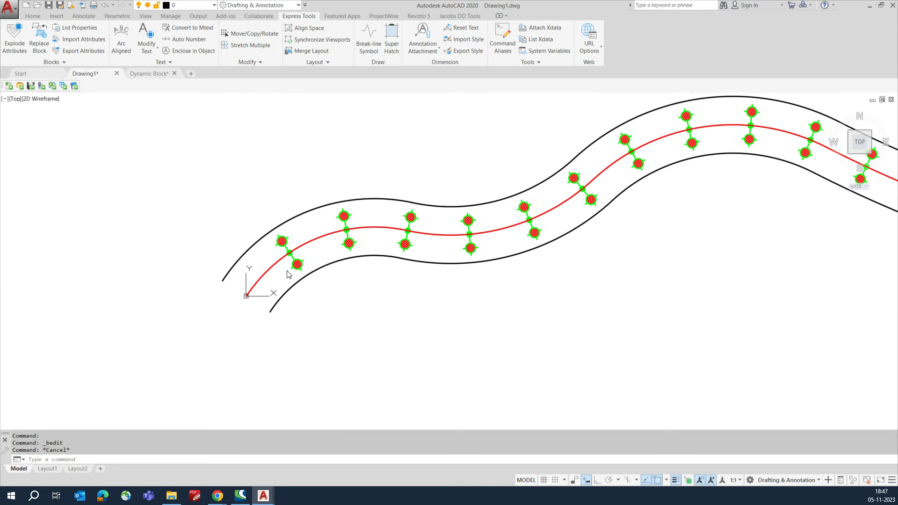
key("Return")
left_click(296, 267)
key("Return")
left_click(268, 271)
left_click(287, 295)
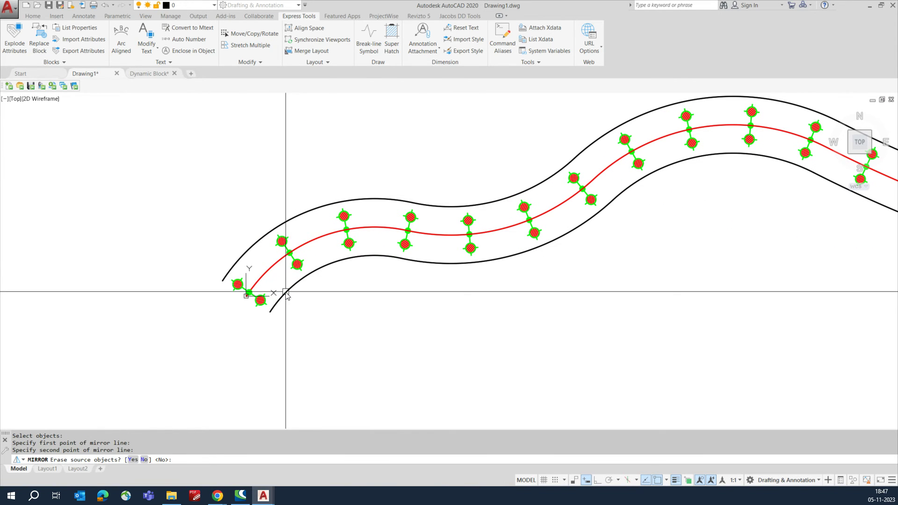
key("Escape")
- Move the mirrored pole so its centre sits on the start point of the red centreline
scroll(252, 301, "up", 4)
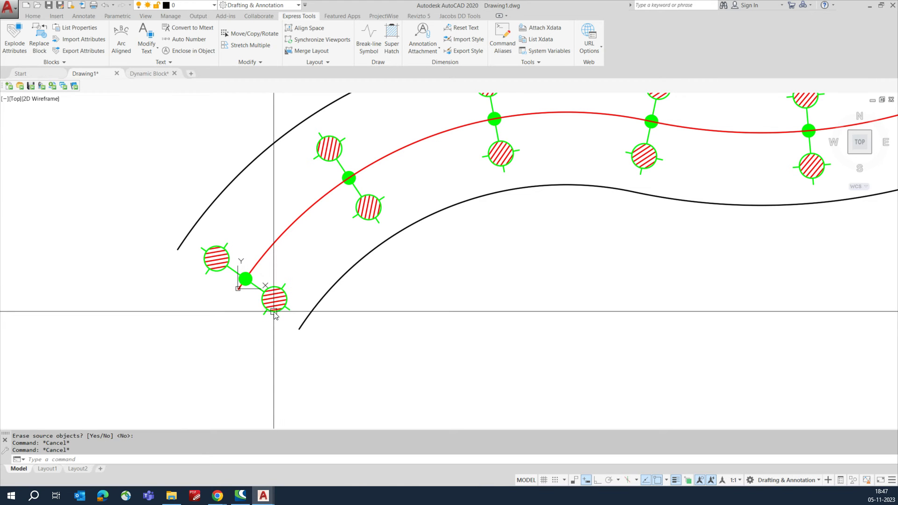
scroll(247, 283, "up", 2)
type("m")
key("Return")
left_click(240, 277)
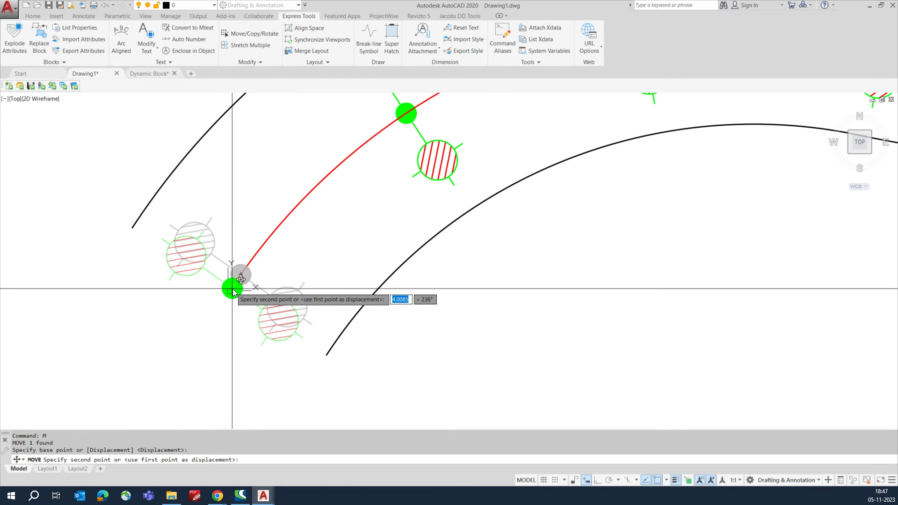
left_click(235, 276)
- Examine the spacing and alignment of the poles along the centreline from the road's start to its far end
scroll(237, 277, "down", 5)
scroll(251, 276, "down", 4)
middle_click_drag(404, 270, 164, 273)
scroll(367, 275, "down", 2)
middle_click_drag(367, 275, 225, 275)
scroll(518, 277, "up", 2)
scroll(519, 280, "up", 2)
scroll(467, 289, "down", 7)
middle_click_drag(470, 263, 421, 270)
middle_click_drag(718, 219, 497, 257)
scroll(614, 221, "up", 8)
scroll(596, 222, "down", 12)
scroll(335, 281, "up", 2)
scroll(372, 244, "up", 4)
scroll(356, 248, "down", 5)
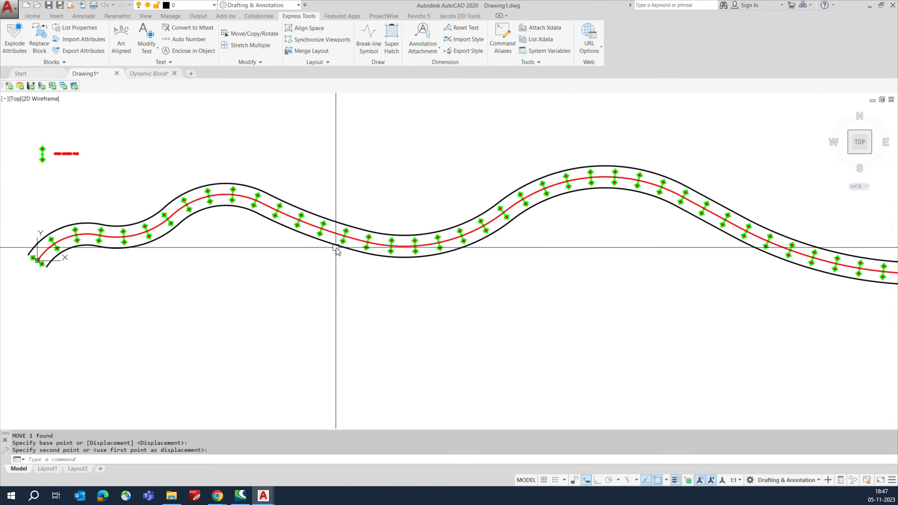
scroll(177, 258, "up", 5)
scroll(216, 239, "down", 4)
scroll(323, 241, "down", 2)
middle_click_drag(438, 233, 274, 237)
middle_click_drag(475, 235, 286, 237)
middle_click_drag(480, 233, 316, 233)
mouse_move(527, 250)
middle_mouse_down()
mouse_move(322, 251)
mouse_move(283, 274)
middle_mouse_up()
scroll(411, 303, "down", 5)
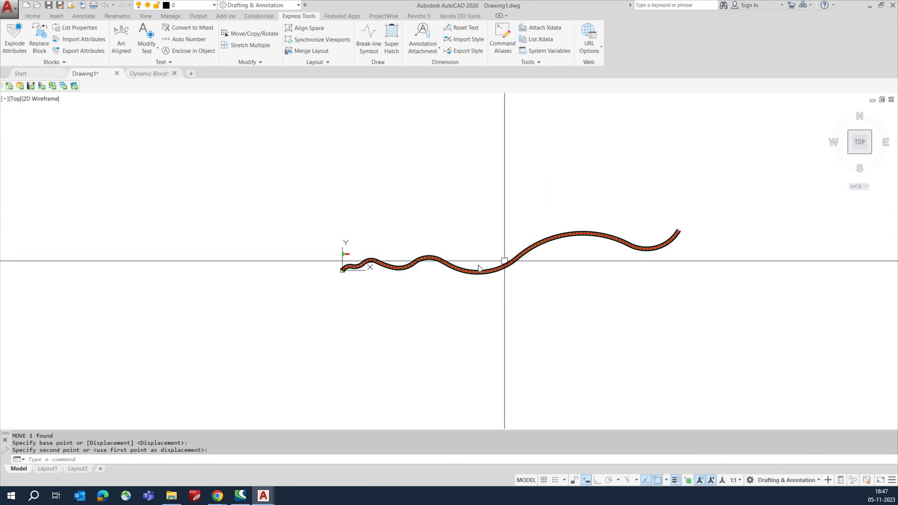
- Select all poles similar to the one at the road's start, exclude the original beside the label, and delete them
scroll(371, 281, "up", 6)
middle_click_drag(387, 267, 355, 216)
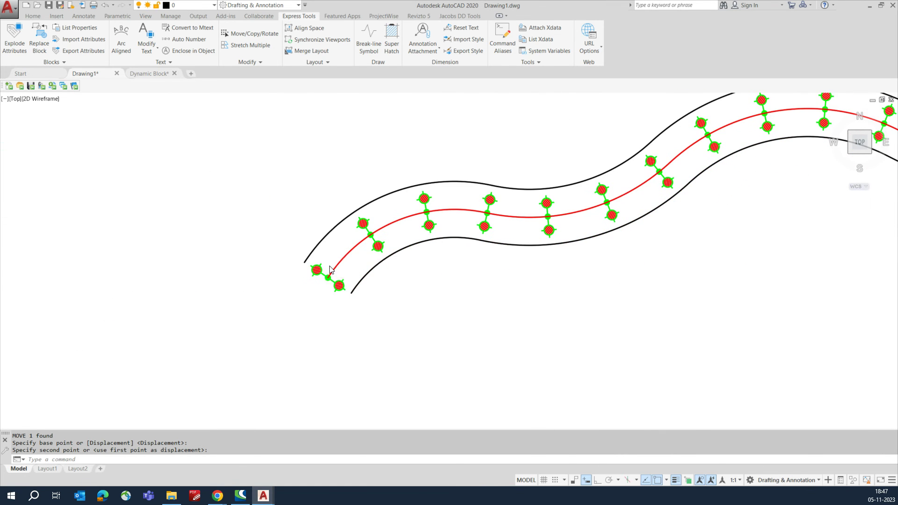
scroll(330, 259, "up", 2)
left_click(317, 267)
right_click(314, 271)
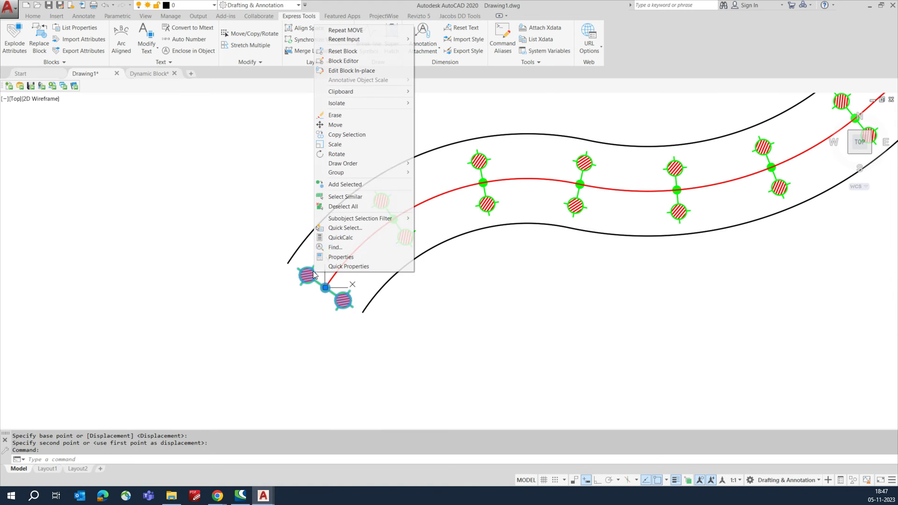
left_click(344, 197)
scroll(345, 192, "down", 4)
left_click(340, 182, "shift")
left_click(301, 202, "shift")
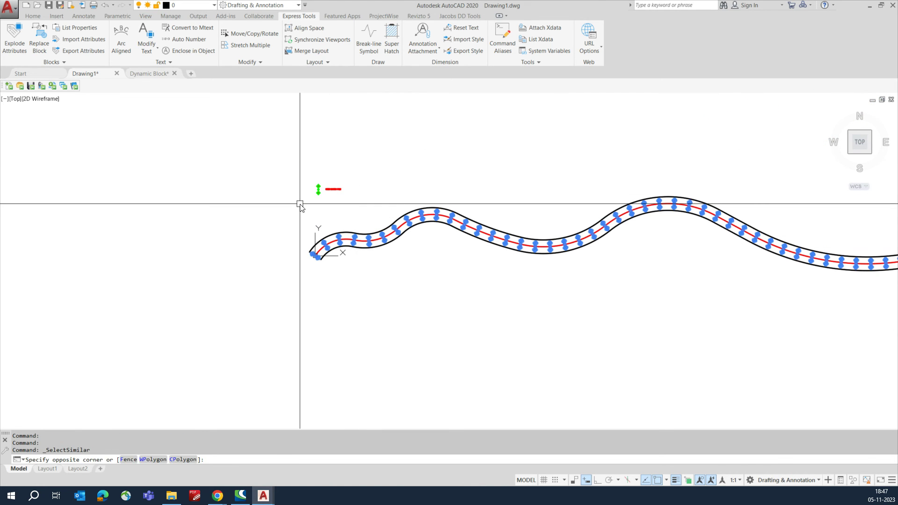
key("Delete")
- Use Measure on the upper black road edge to place block LT1, aligned with the object, at a segment length of 50
scroll(317, 241, "up", 4)
left_click(321, 240)
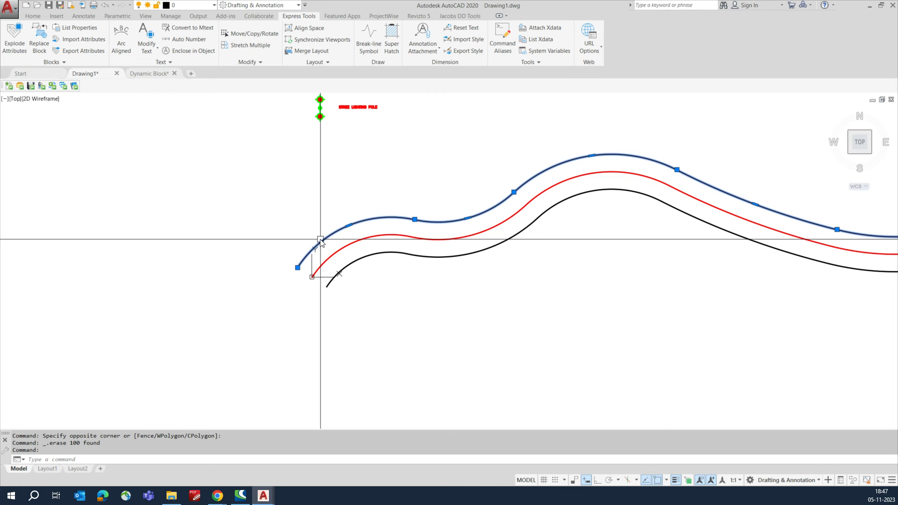
middle_click_drag(323, 220, 305, 237)
key("Escape")
type("ME")
key("Return")
left_click(312, 251)
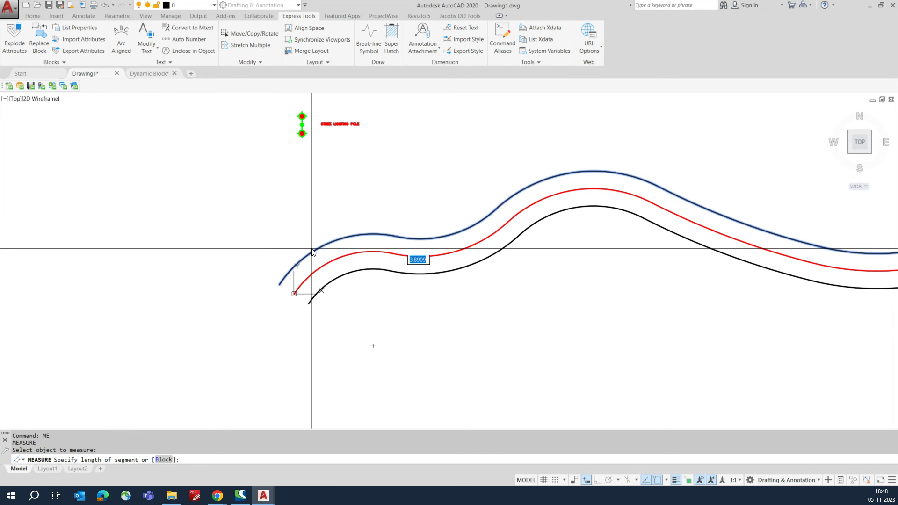
type("B")
key("Return")
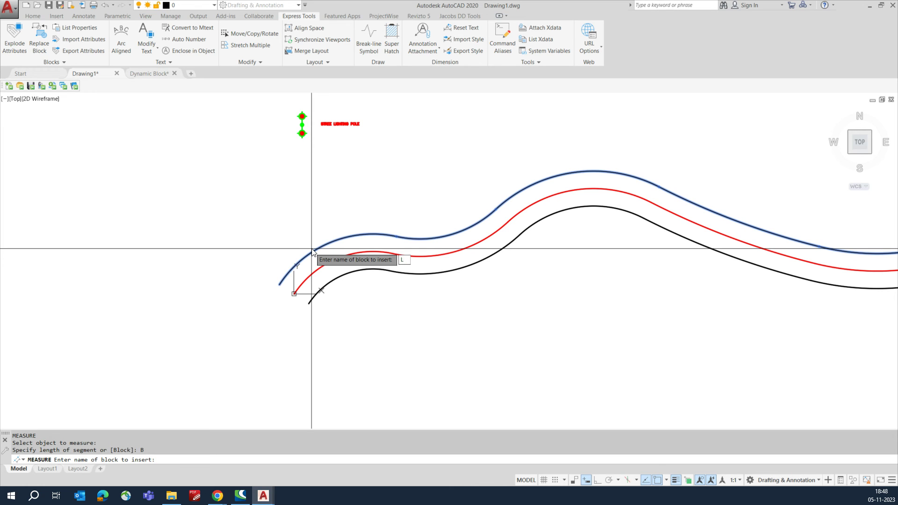
type("LT1")
key("Return")
key("Return")
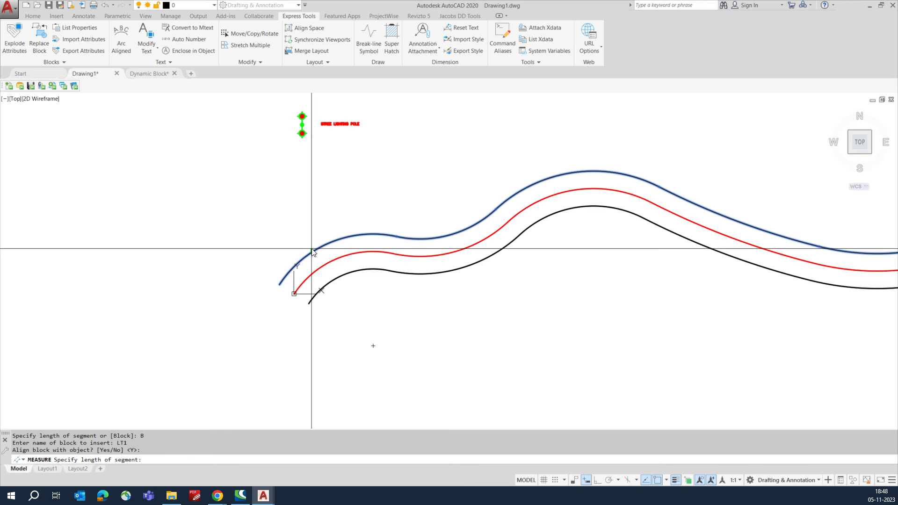
type("50")
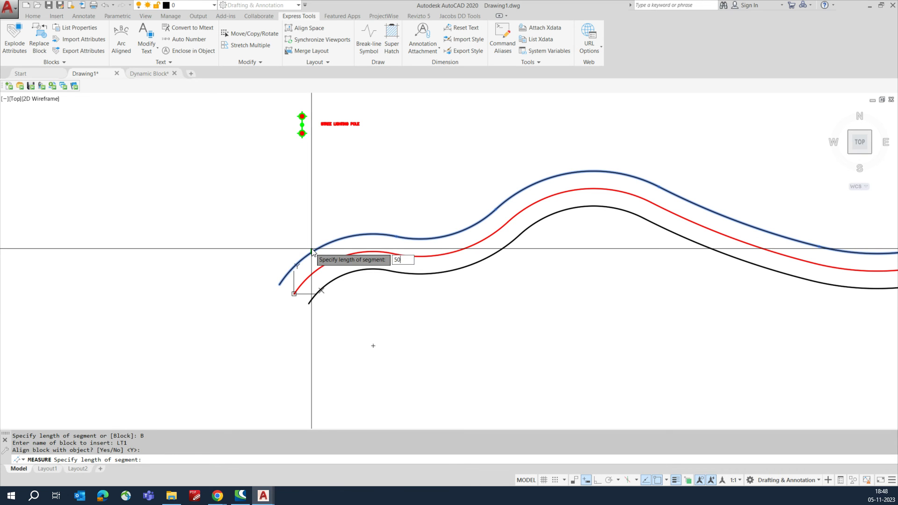
key("Return")
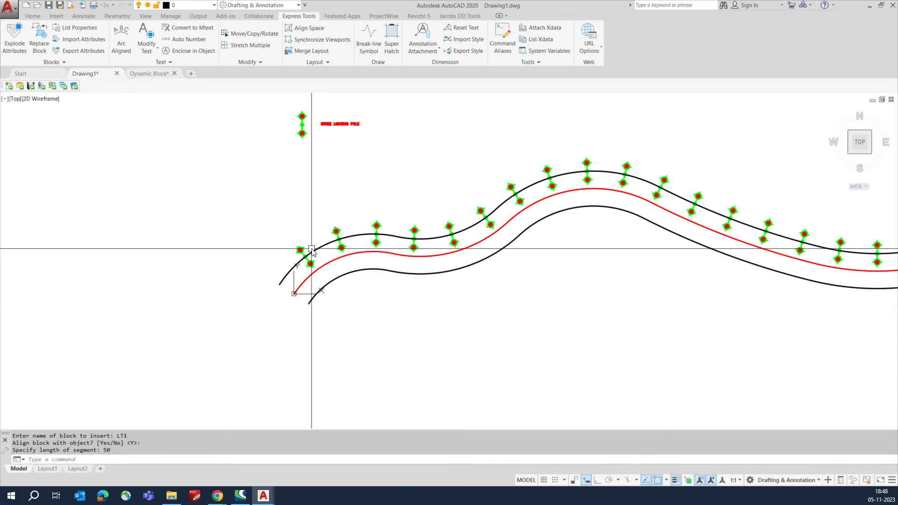
- Use Measure on the lower black road edge to place block LT1, aligned with the object, at a segment length of 50
key("Return")
left_click(338, 278)
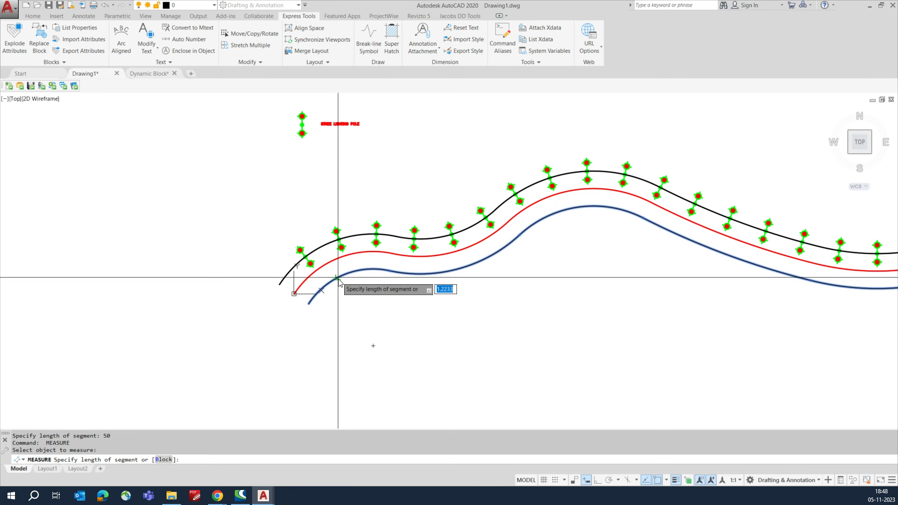
type("B")
key("Return")
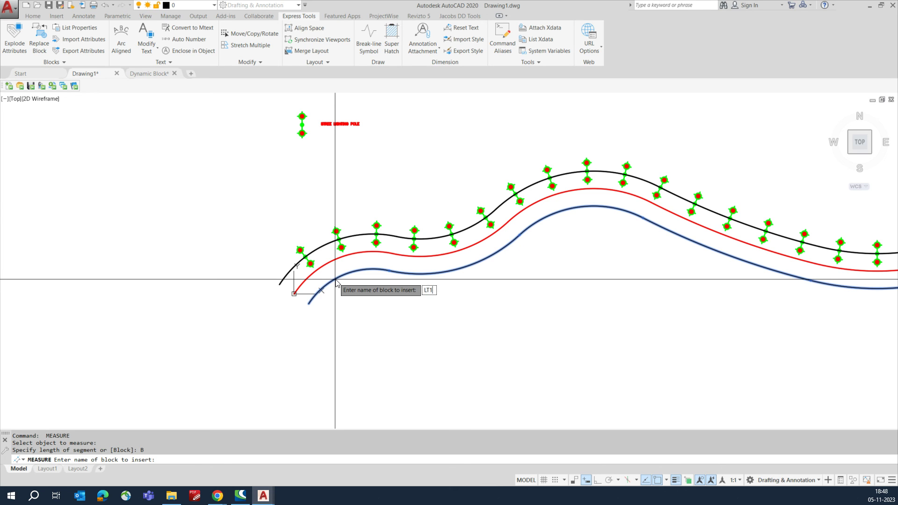
key("Return")
key("Return")
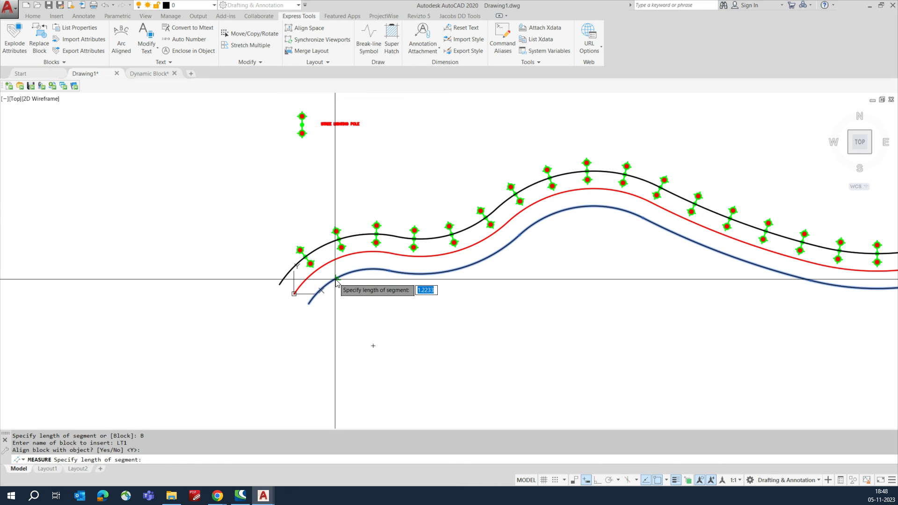
type("50")
key("Return")
- Inspect the poles along both road edges from the road's start toward the far end
scroll(337, 281, "down", 2)
middle_click_drag(412, 285, 300, 295)
middle_click_drag(517, 293, 316, 248)
scroll(315, 248, "down", 2)
middle_click_drag(479, 253, 131, 309)
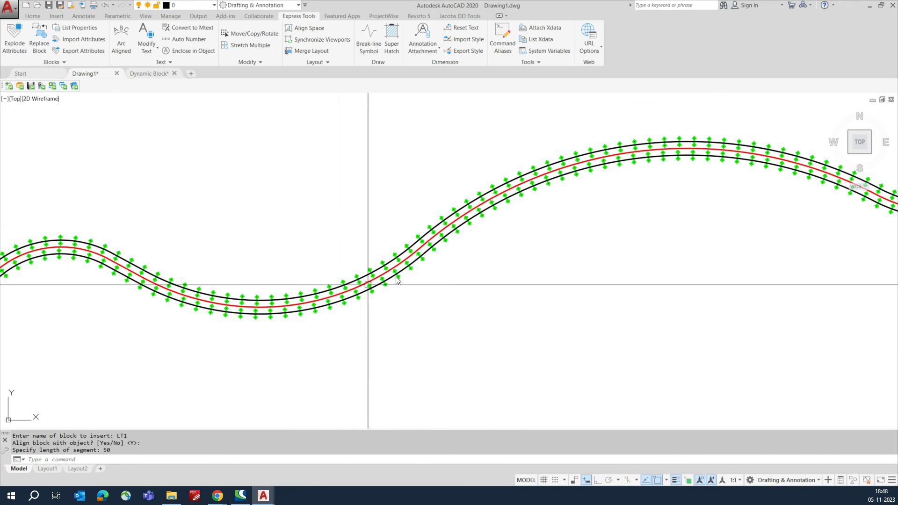